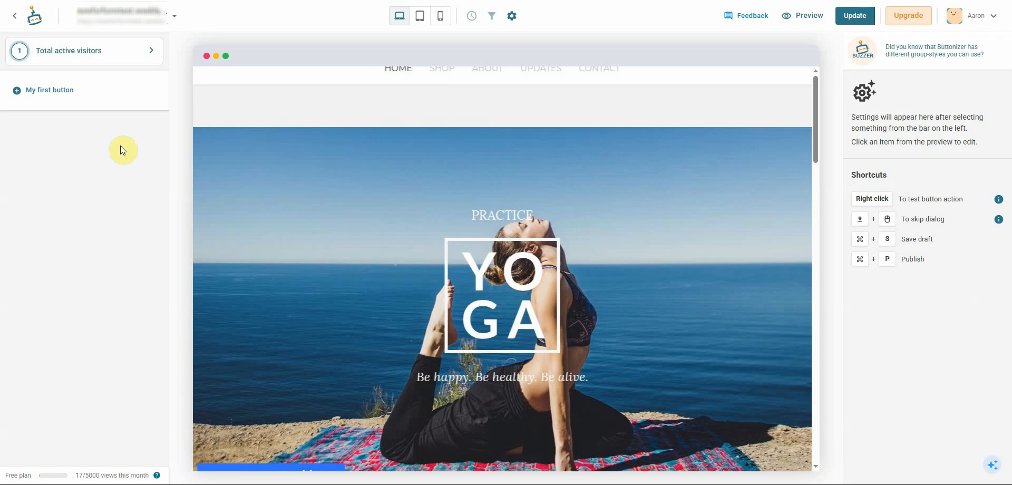
- Create a new button with the Live Chat + ChatGPT A.I. action, keeping the default colors, English language and widget position
click(68, 94)
click(390, 205)
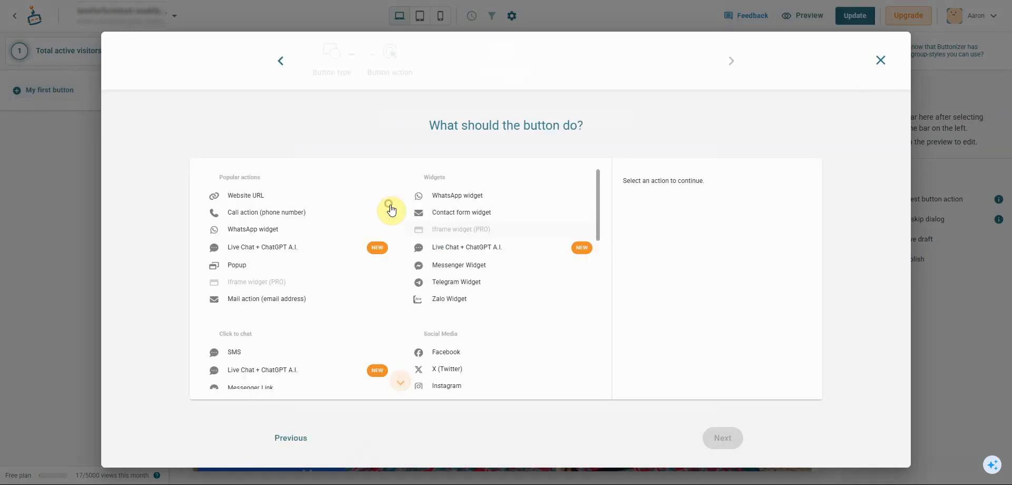
click(488, 253)
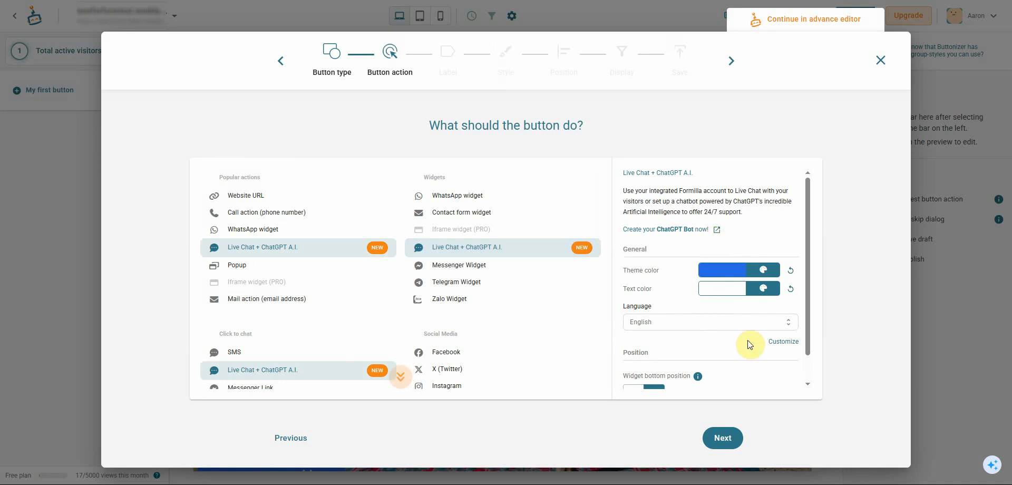
scroll(748, 340, down, 1)
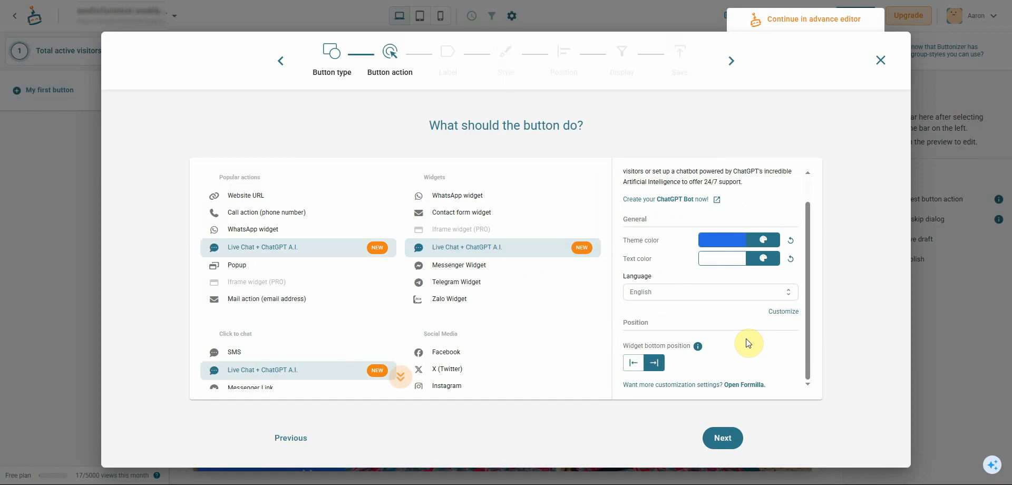
scroll(746, 341, up, 1)
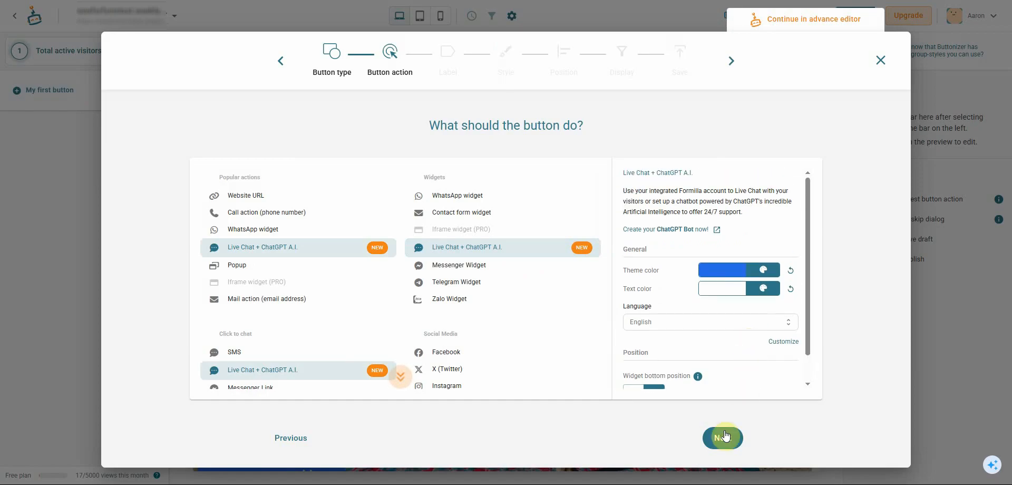
click(723, 451)
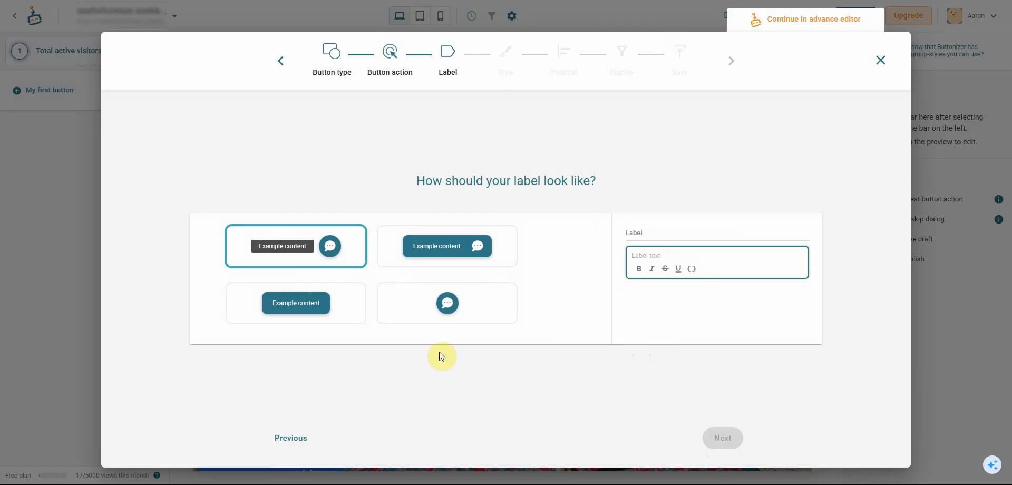
- Choose the icon-only label layout for the button and keep its default icon and colors
click(445, 316)
click(723, 438)
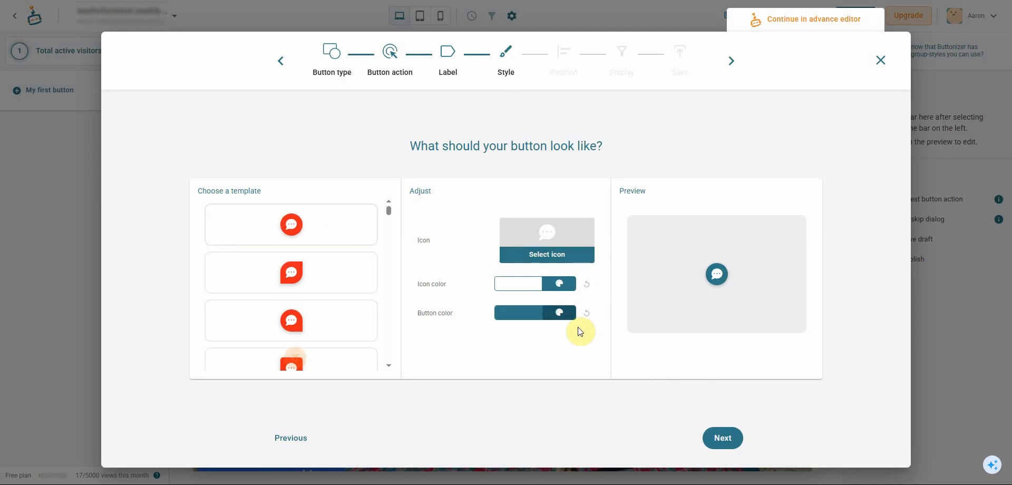
click(723, 439)
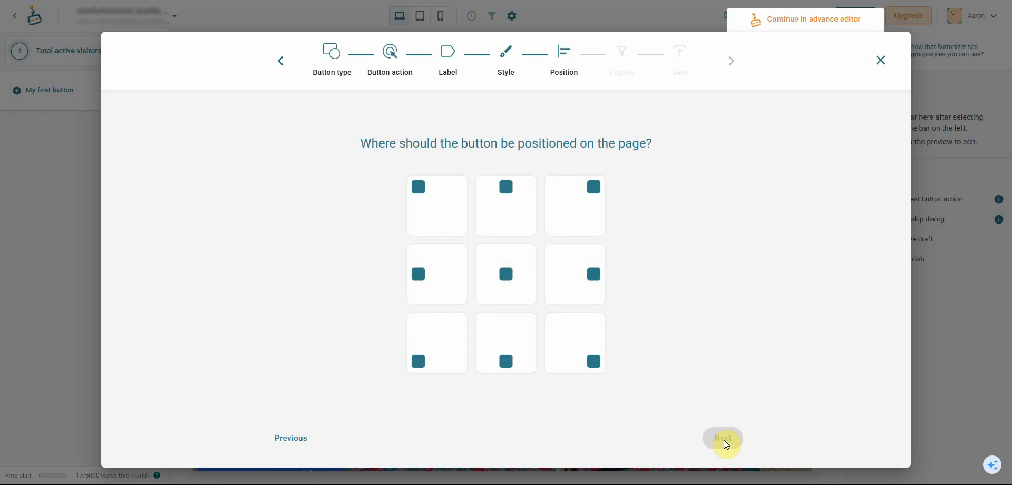
- Place the button in the page's bottom-right corner and finish creating it with the default visibility settings and name
click(582, 351)
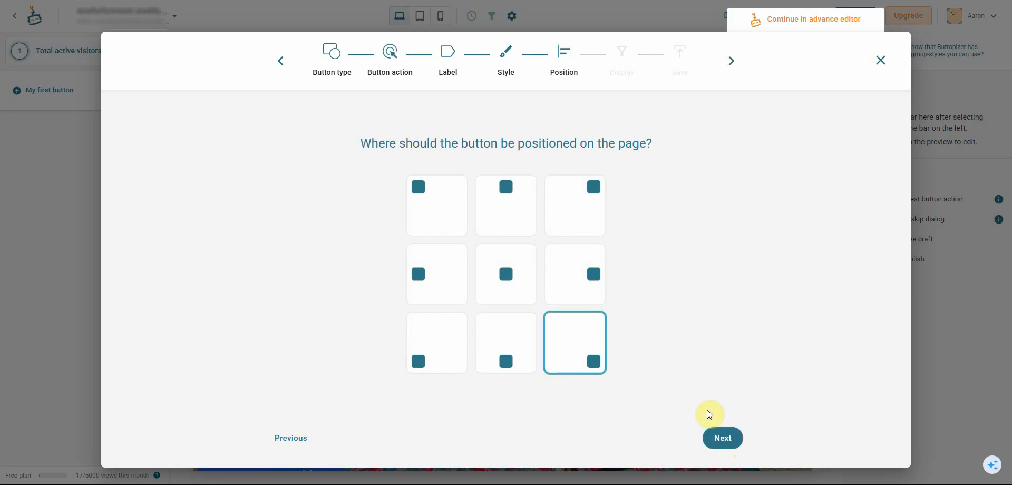
click(726, 440)
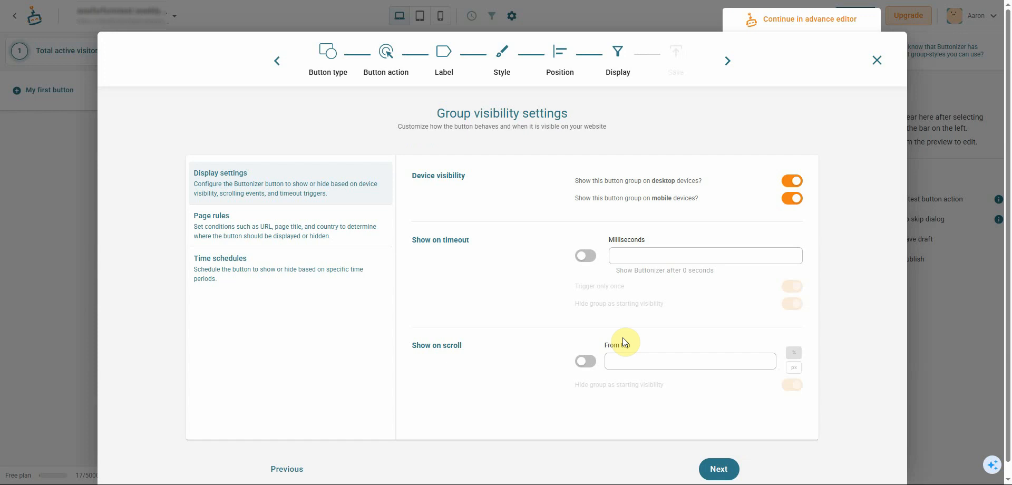
click(719, 468)
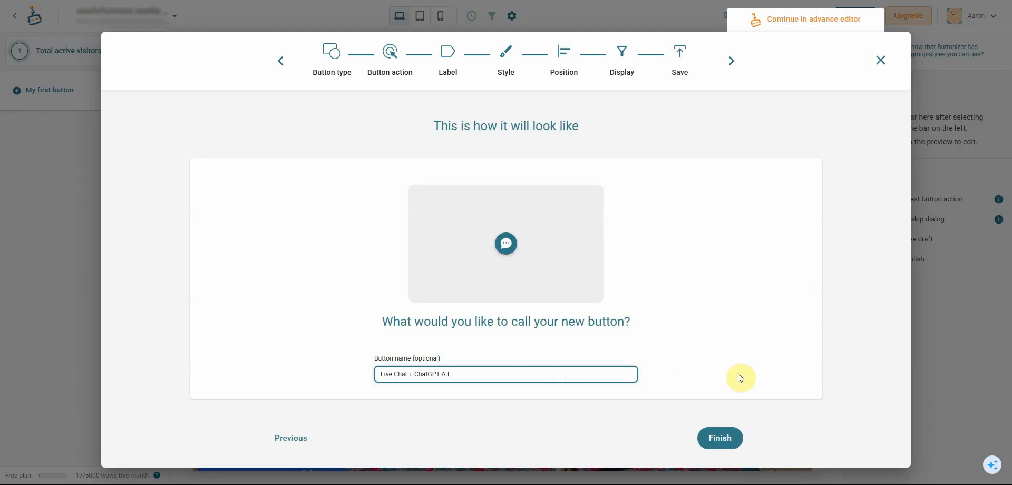
click(719, 438)
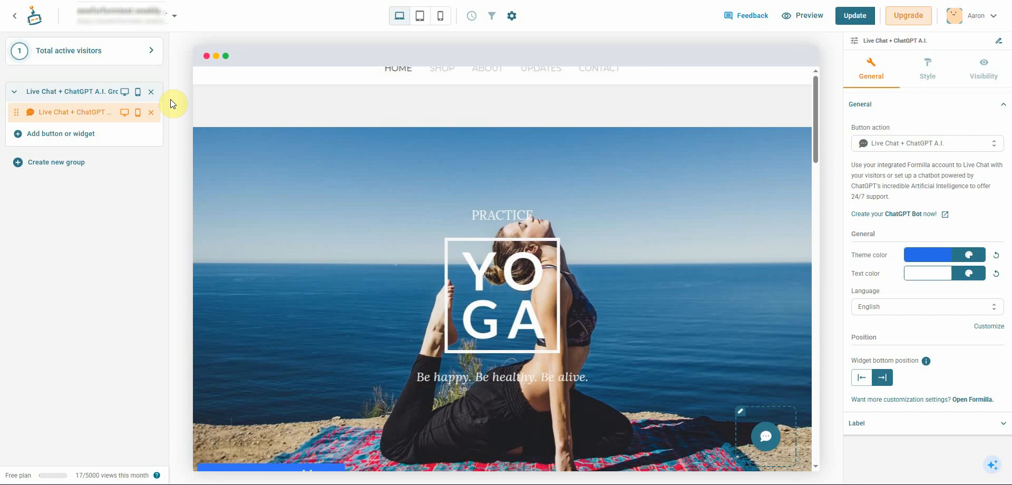
- Open the Formilla live chat dashboard with the site's active visitors and review its alert options
mouse_move(97, 62)
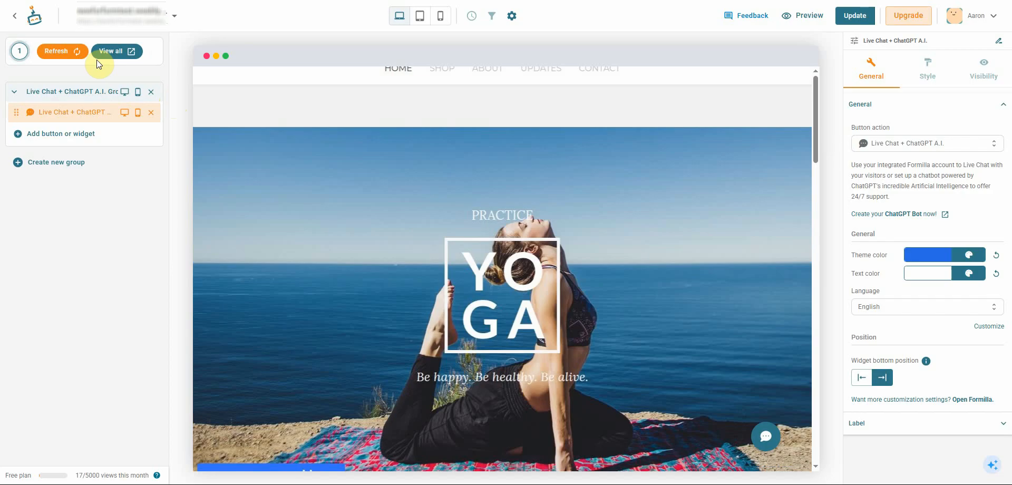
click(33, 16)
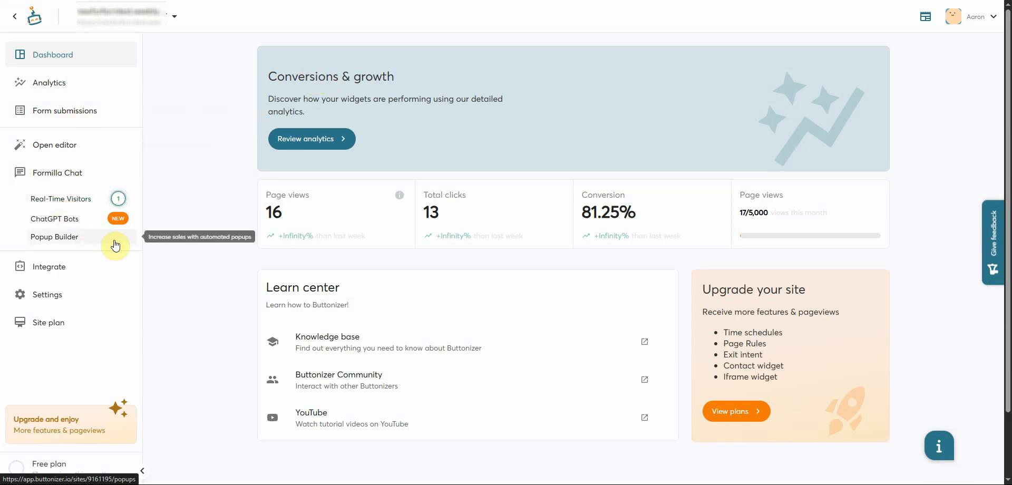
click(78, 197)
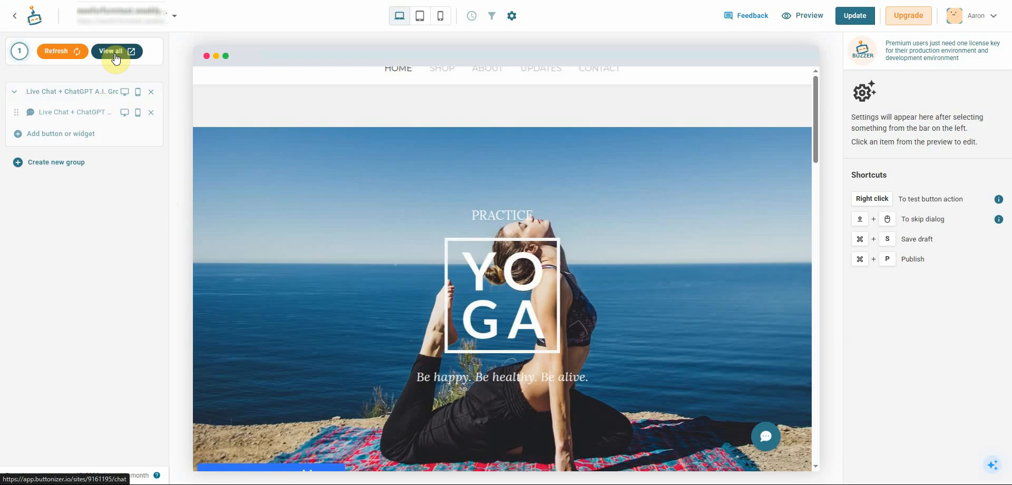
click(116, 55)
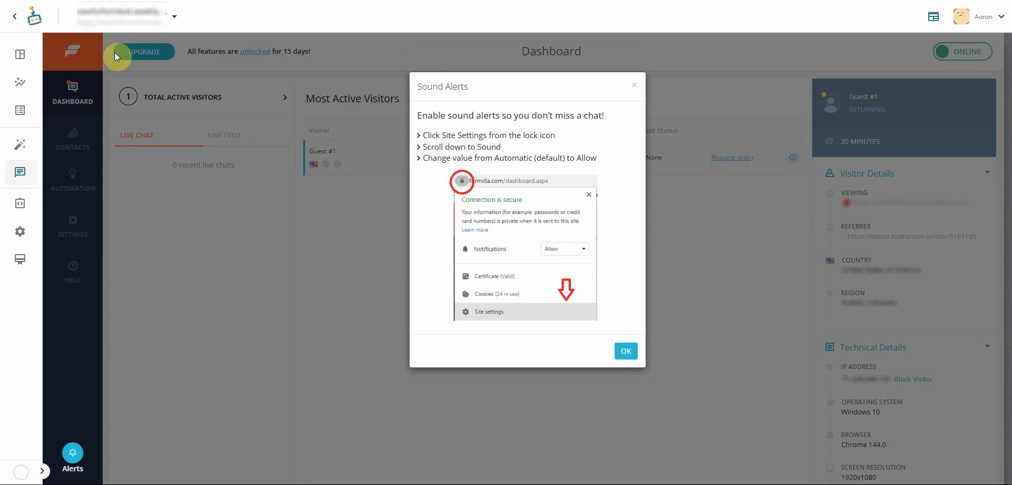
click(626, 351)
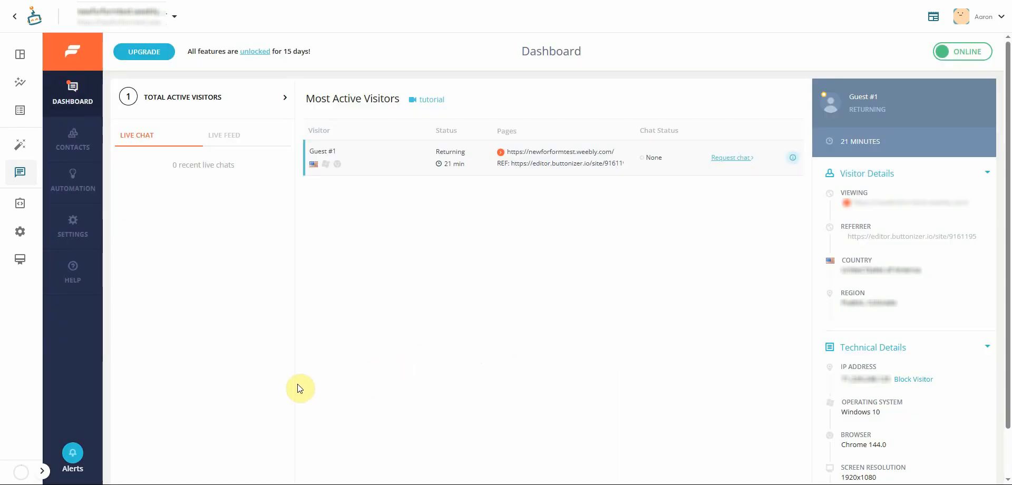
click(76, 459)
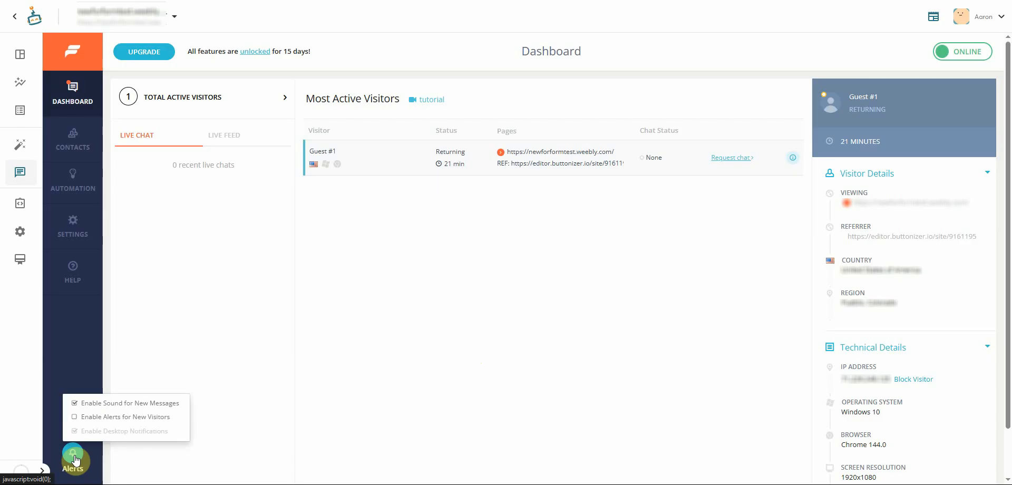
click(301, 358)
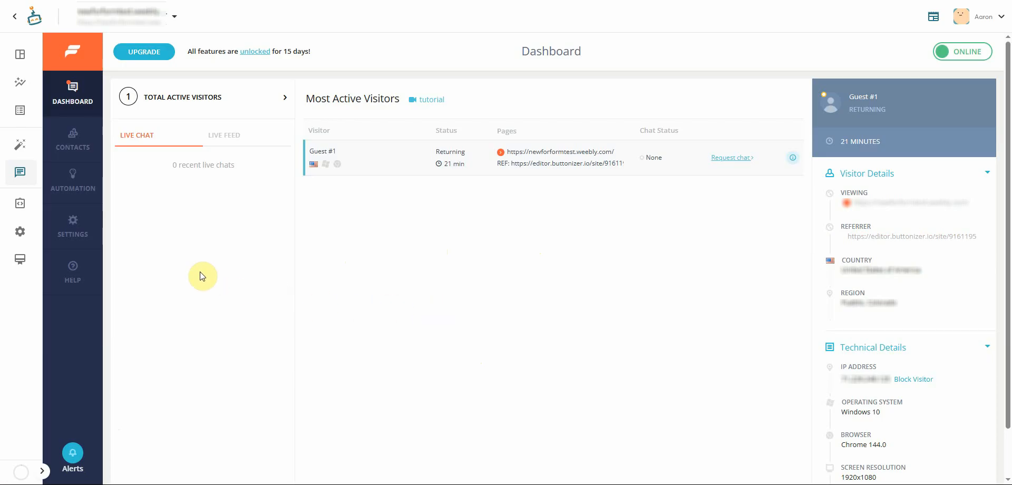
- Open First Chat Widget for editing and review its weekly live chat availability schedule
mouse_move(73, 230)
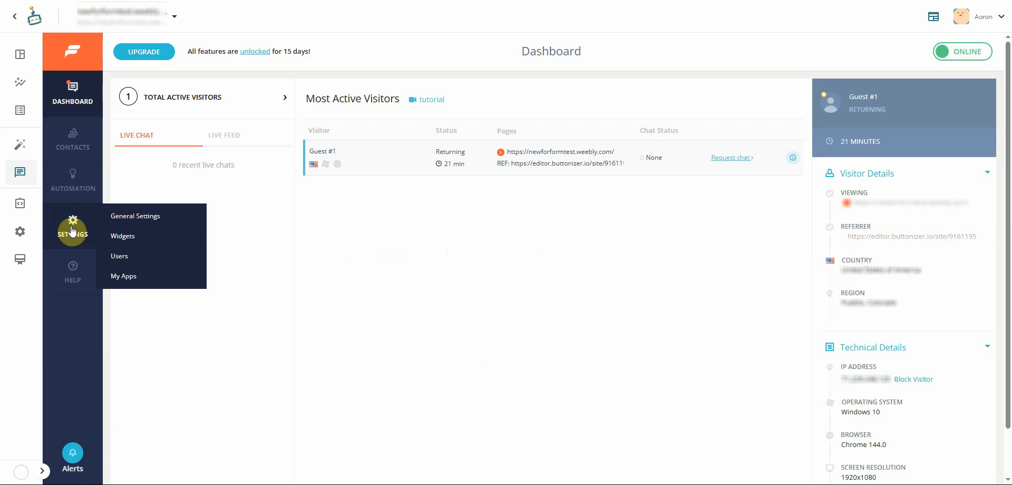
click(126, 235)
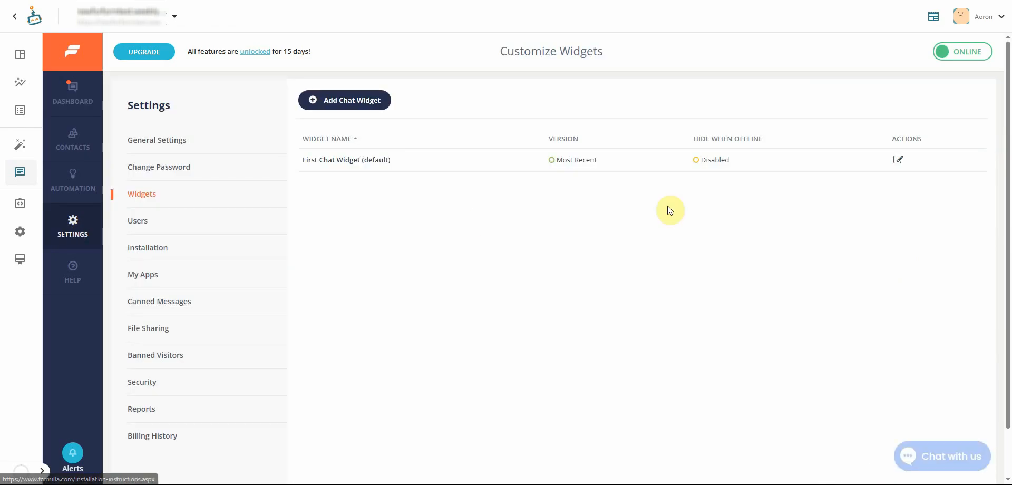
click(897, 164)
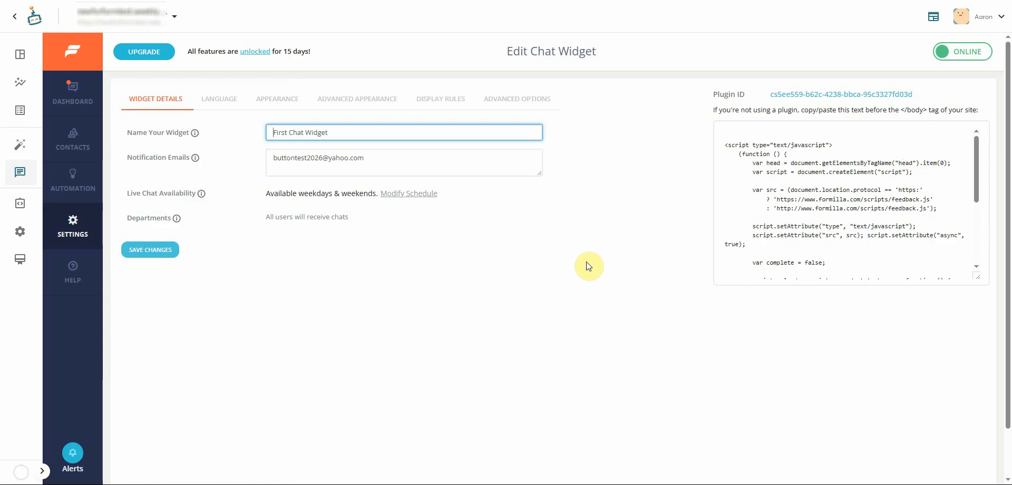
click(398, 195)
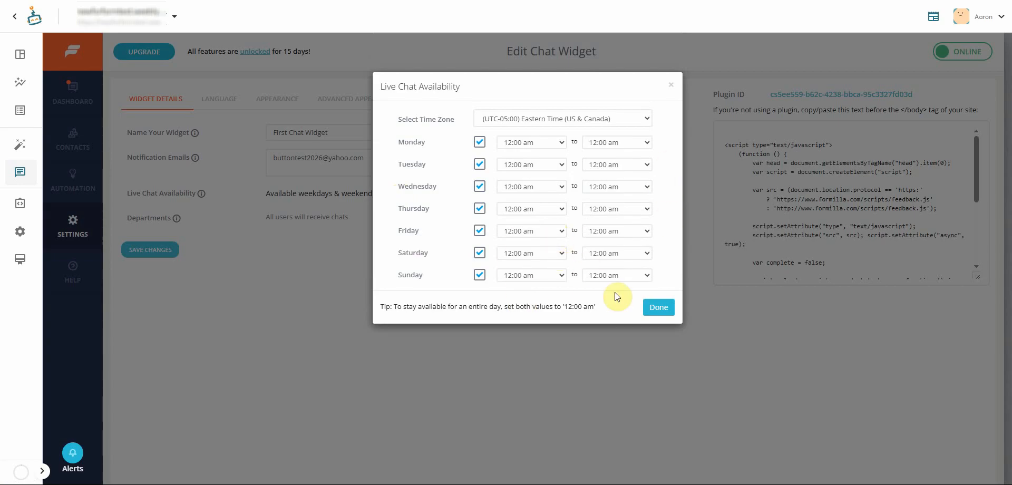
click(658, 307)
- Review the chat widget's language and appearance settings and bring up its advanced options
click(219, 98)
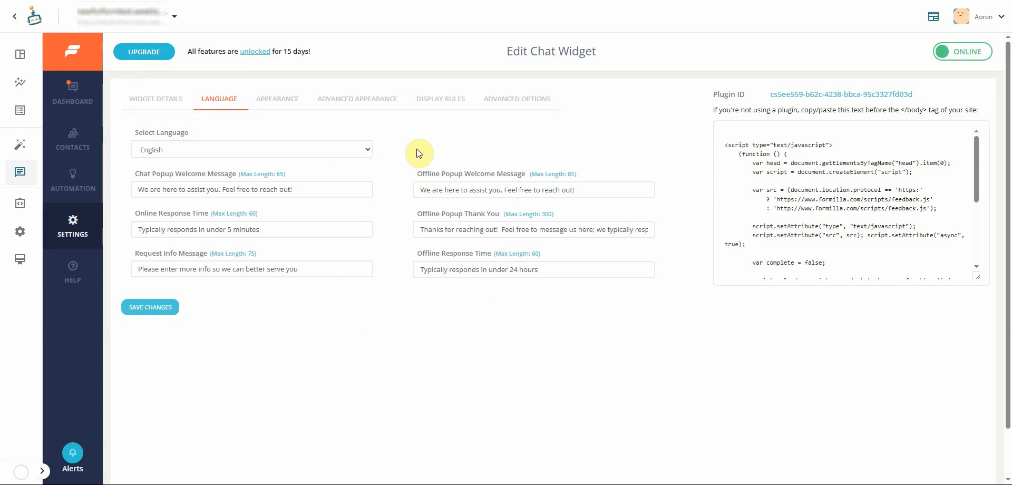
click(283, 99)
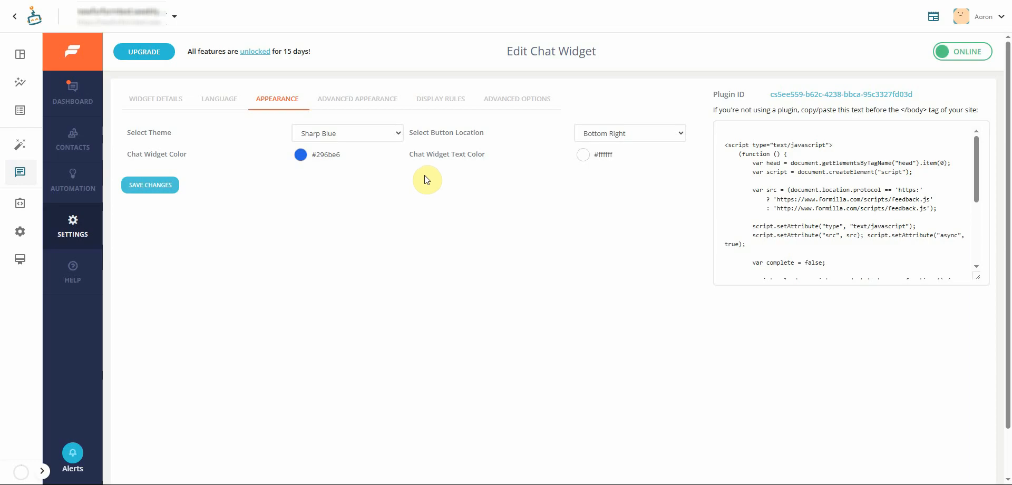
click(499, 99)
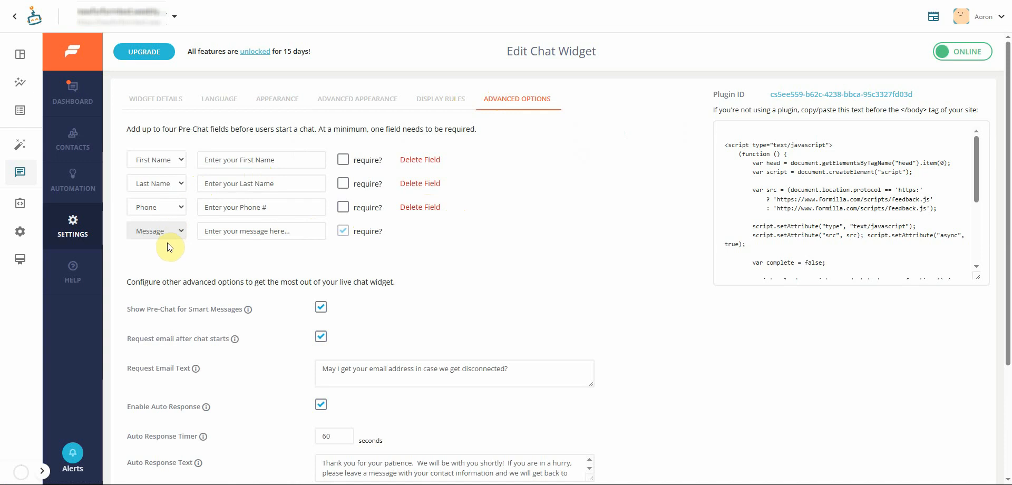
- Check the field types available for the Phone pre-chat field and try making the First Name field required
click(168, 207)
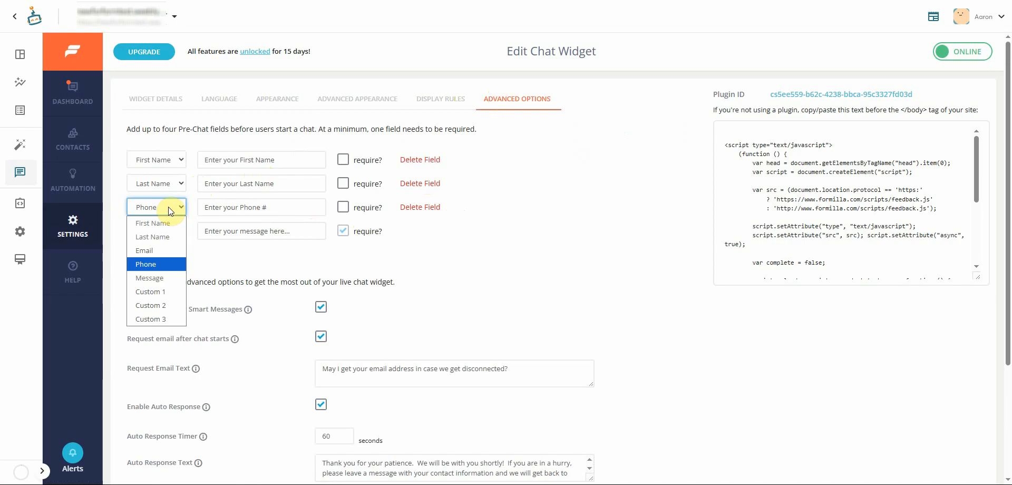
click(169, 207)
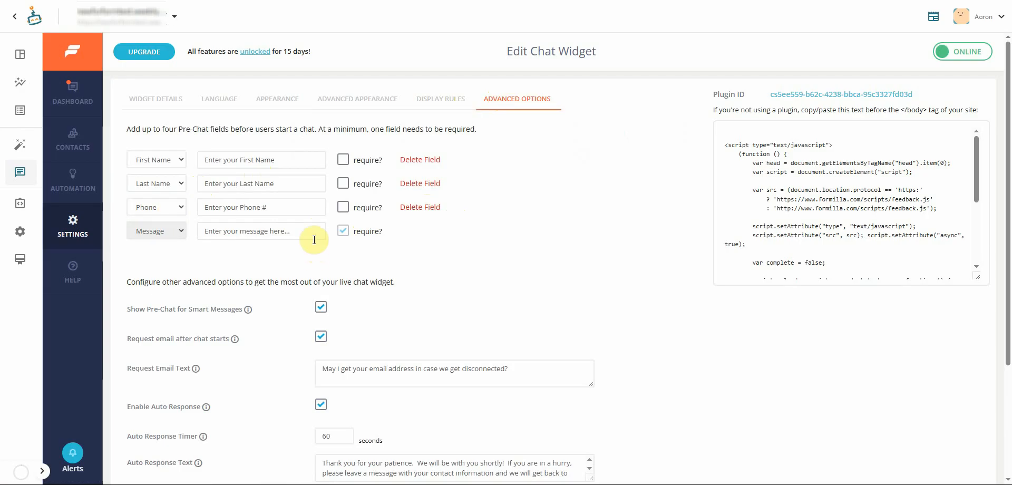
click(342, 159)
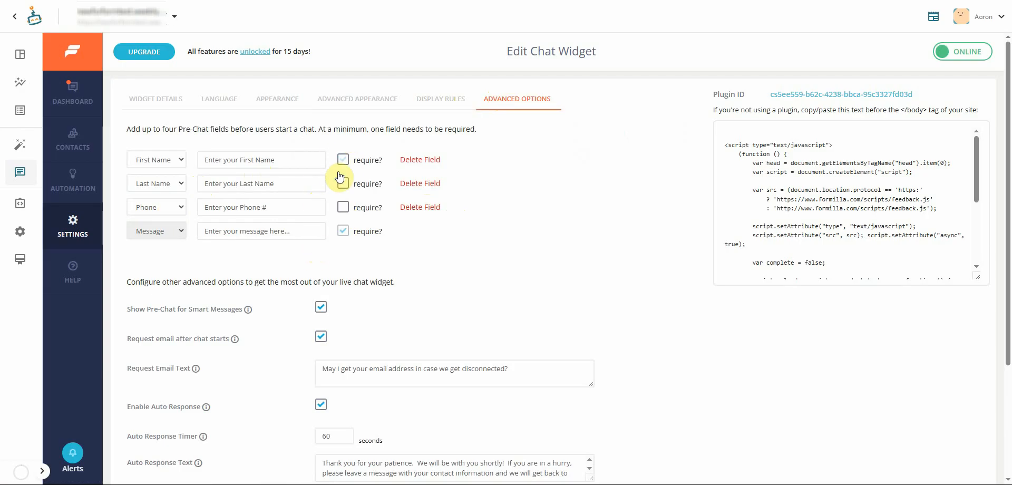
click(345, 159)
- Examine the widget's other advanced options, including the email request, auto response and chat button hiding settings
scroll(294, 242, down, 2)
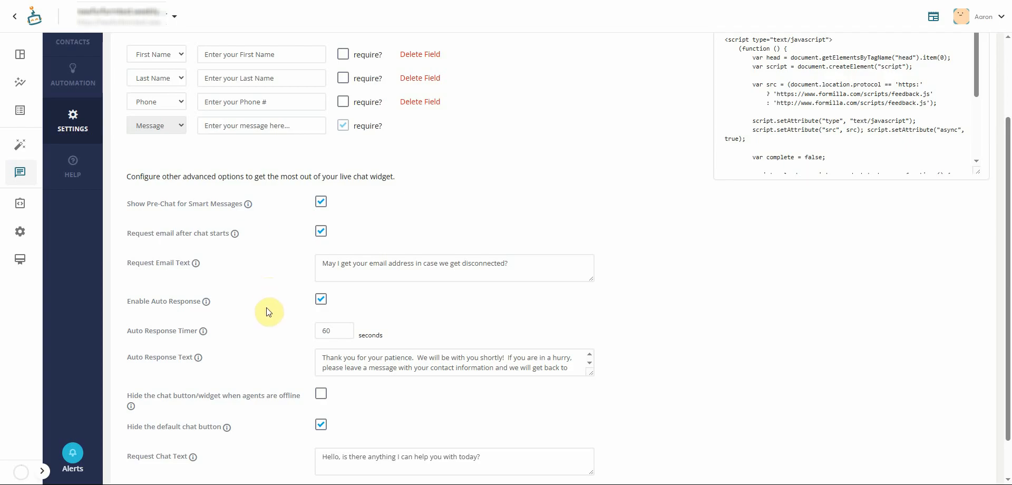
scroll(269, 305, down, 2)
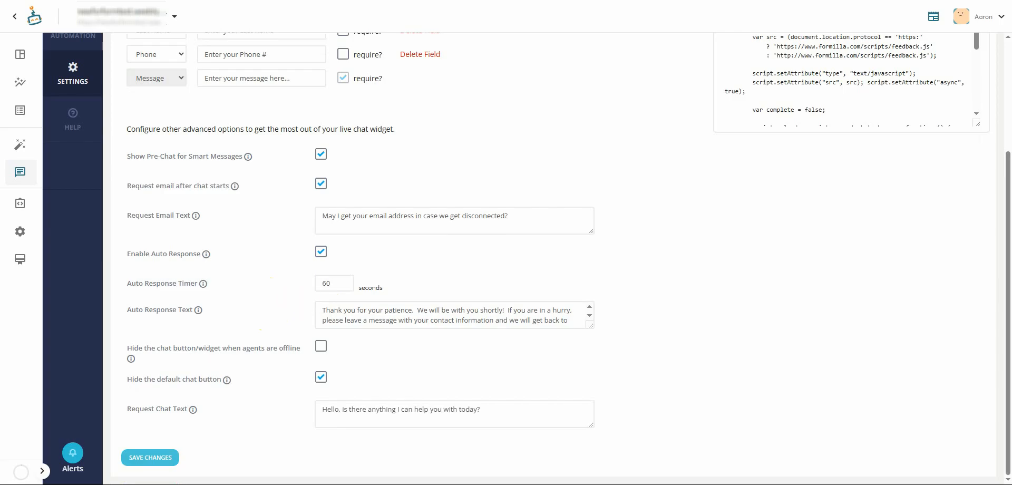
scroll(653, 396, up, 3)
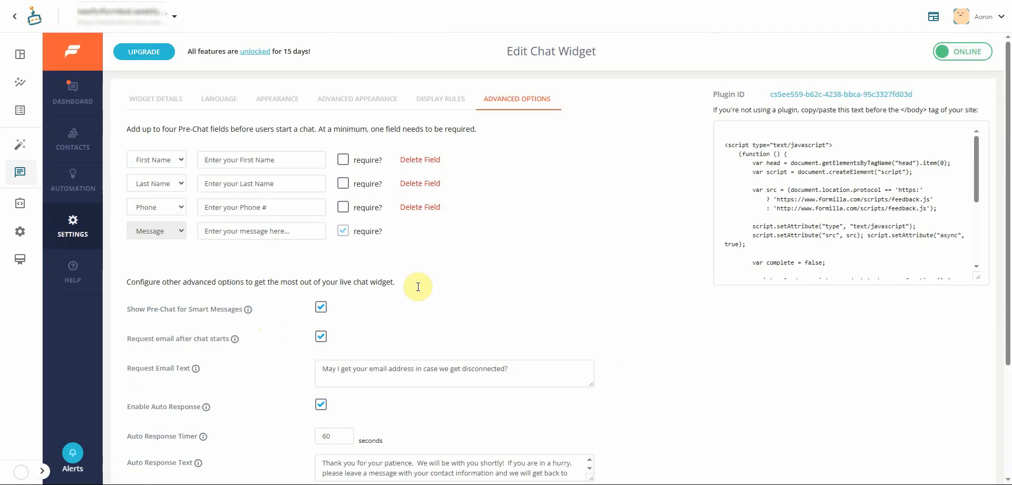
- On the live yoga website, open the chat widget and send the visitor message "Hello, I need some help"
mouse_move(83, 185)
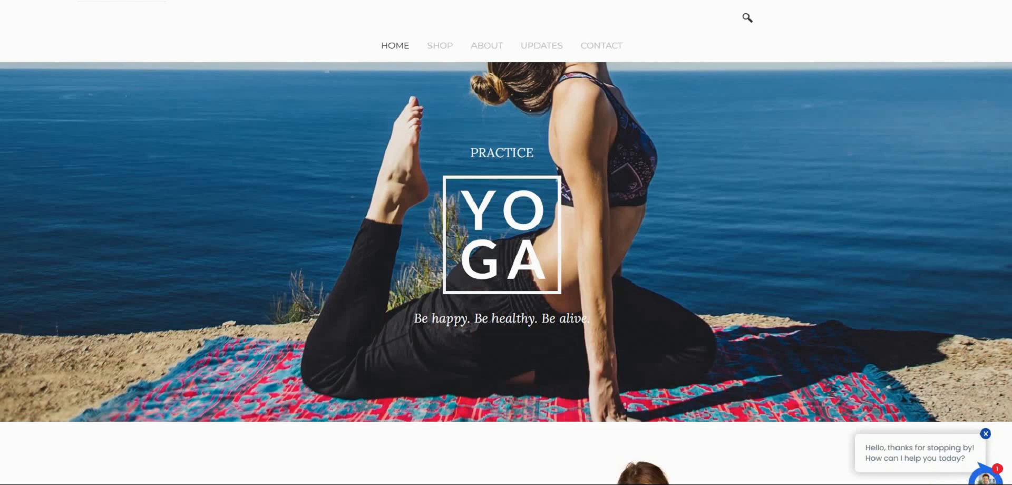
click(932, 460)
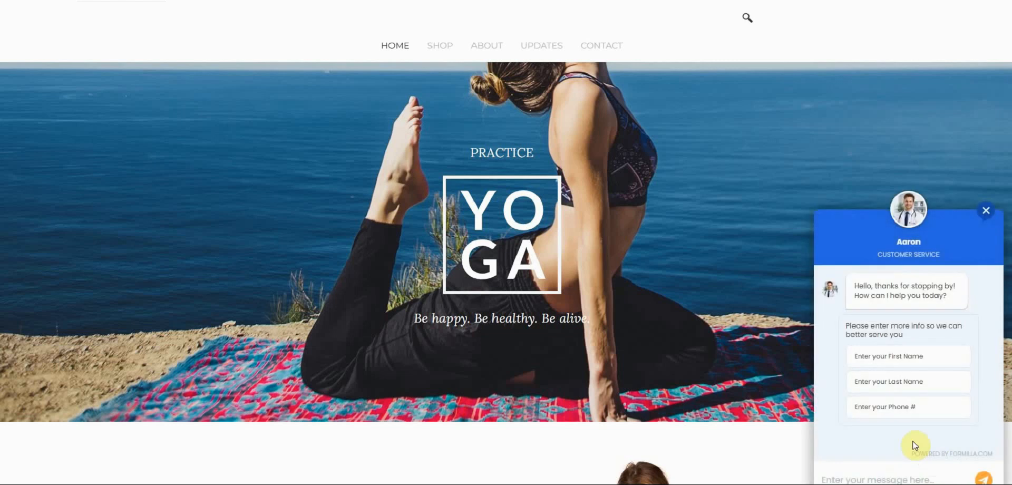
click(939, 475)
text(Hello, I need some help)
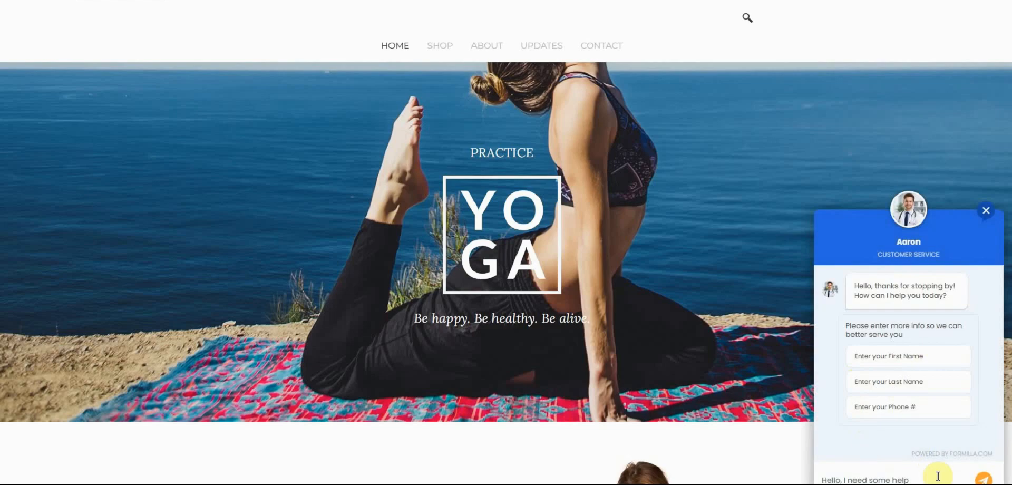
key(Return)
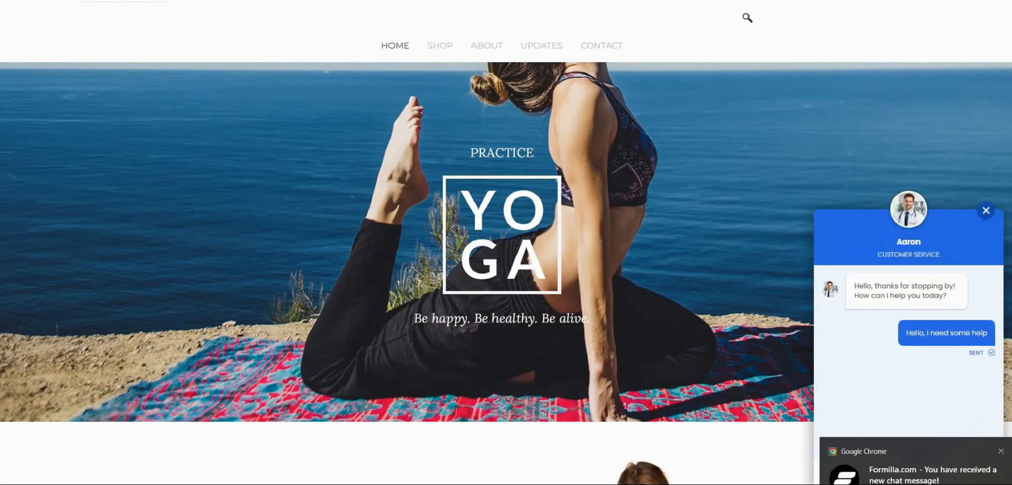
- Switch to the Formilla dashboard, open Guest #5's chat and reply "Thanks for reaching out! How can I help you today?"
click(949, 0)
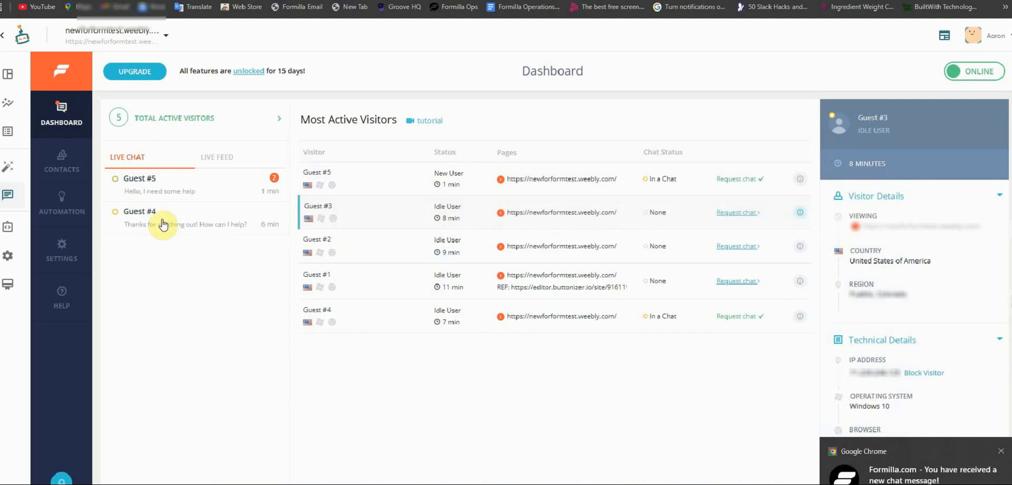
click(180, 190)
click(401, 421)
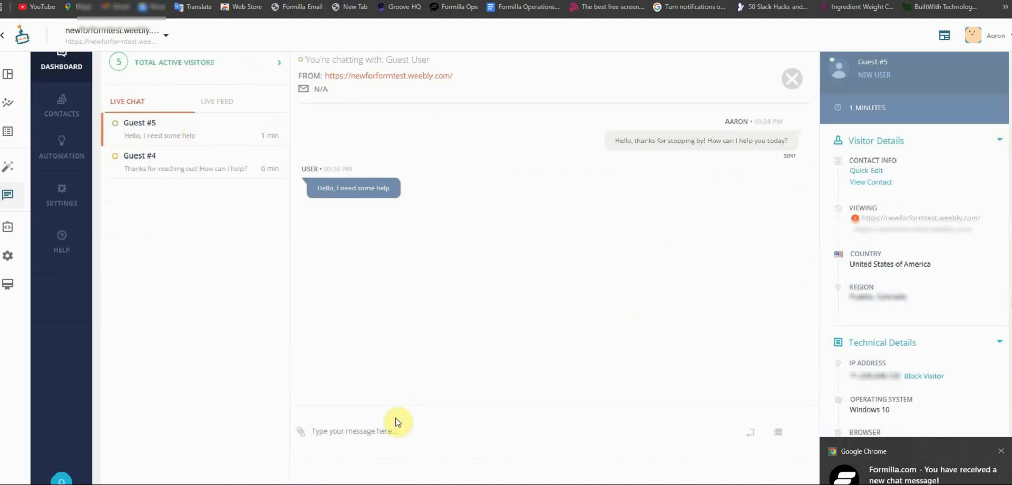
text(Thanks for reaching out!  How can I help you today?)
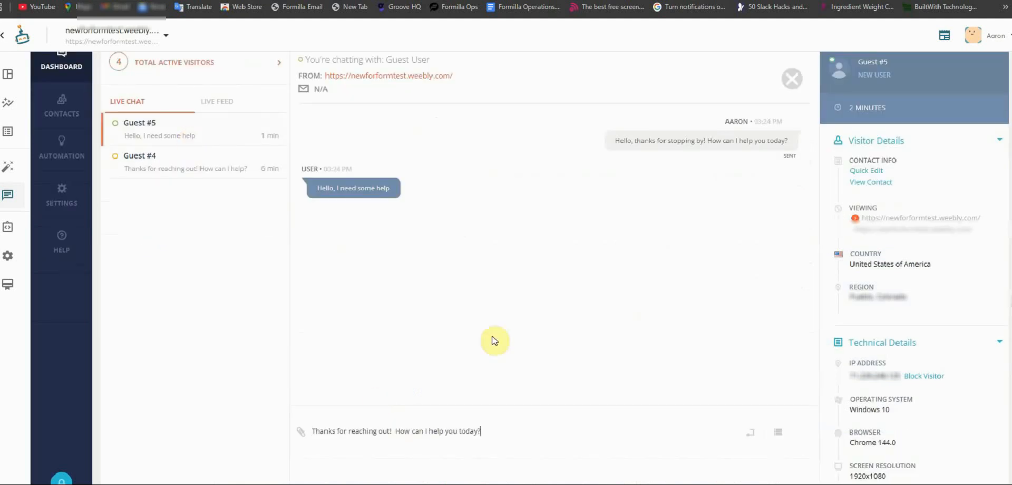
key(Return)
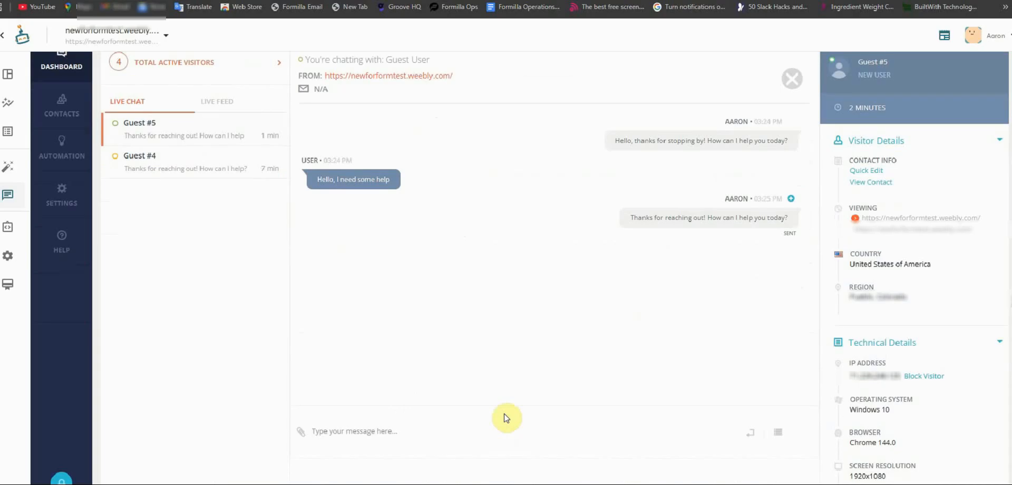
- Open the My Apps page in the Formilla settings to view the available apps and integrations
scroll(500, 417, up, 1)
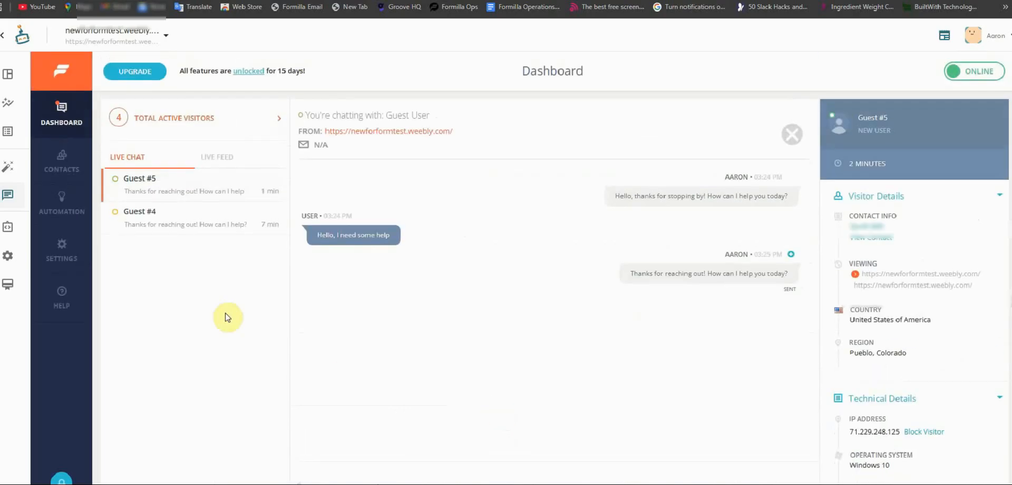
click(34, 268)
click(142, 304)
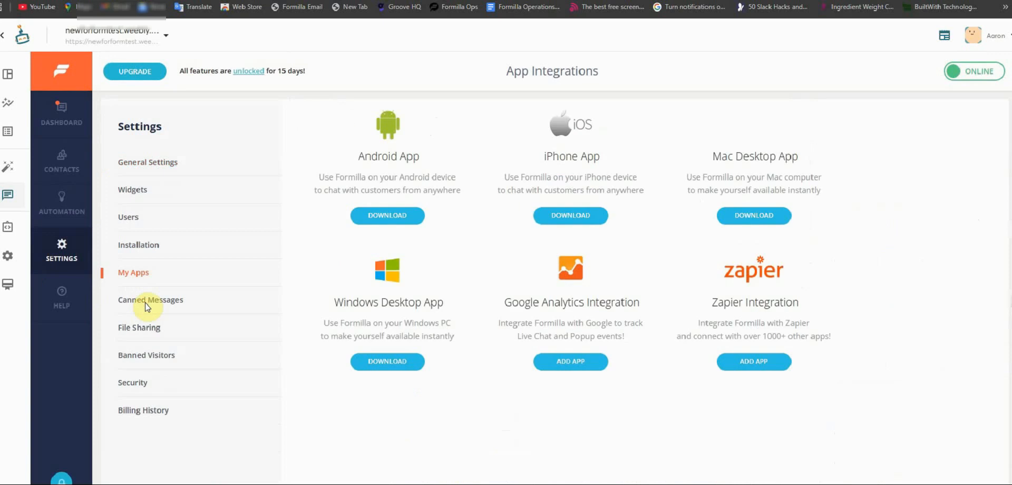